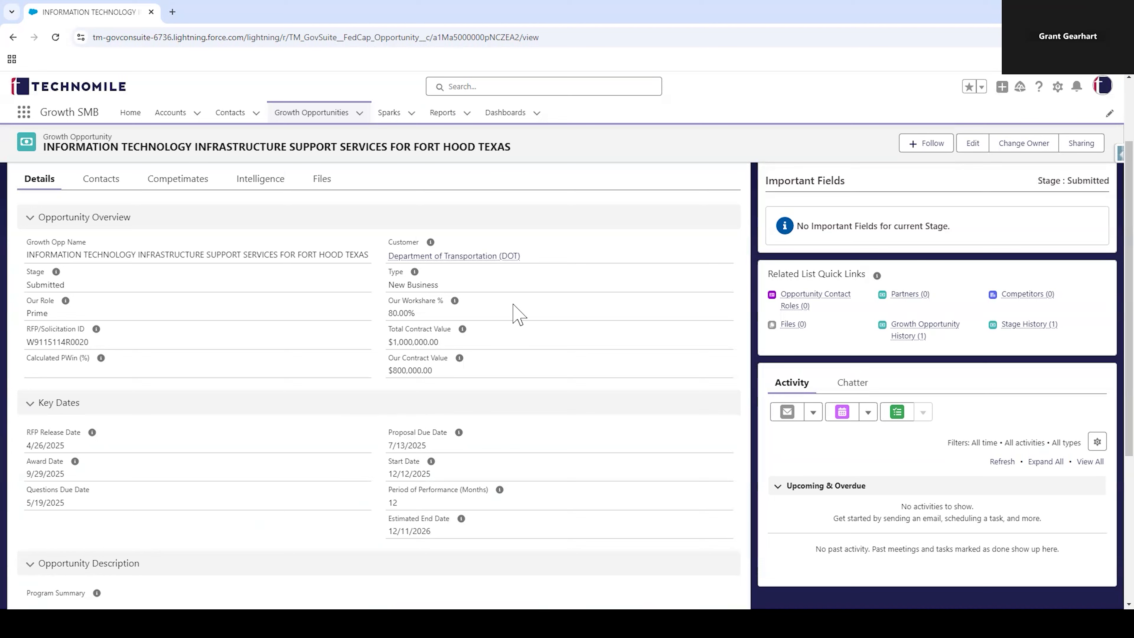
Step: Open Setup's Object Manager, find the Growth Opportunity object by searching for "growth", and show its fields and relationships
click(1057, 87)
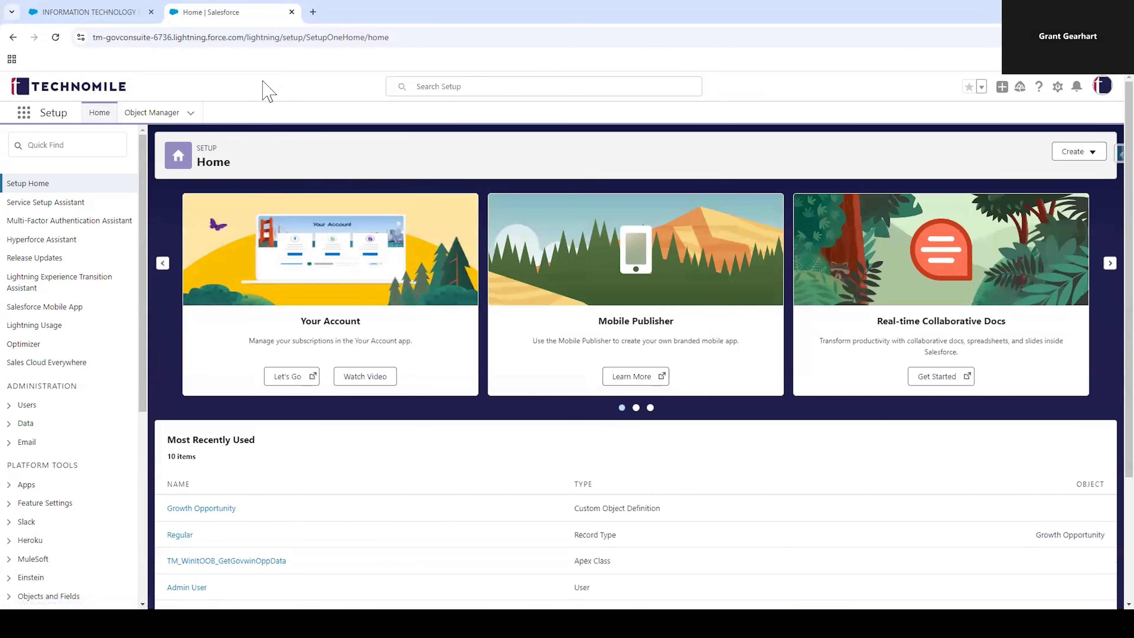
click(153, 117)
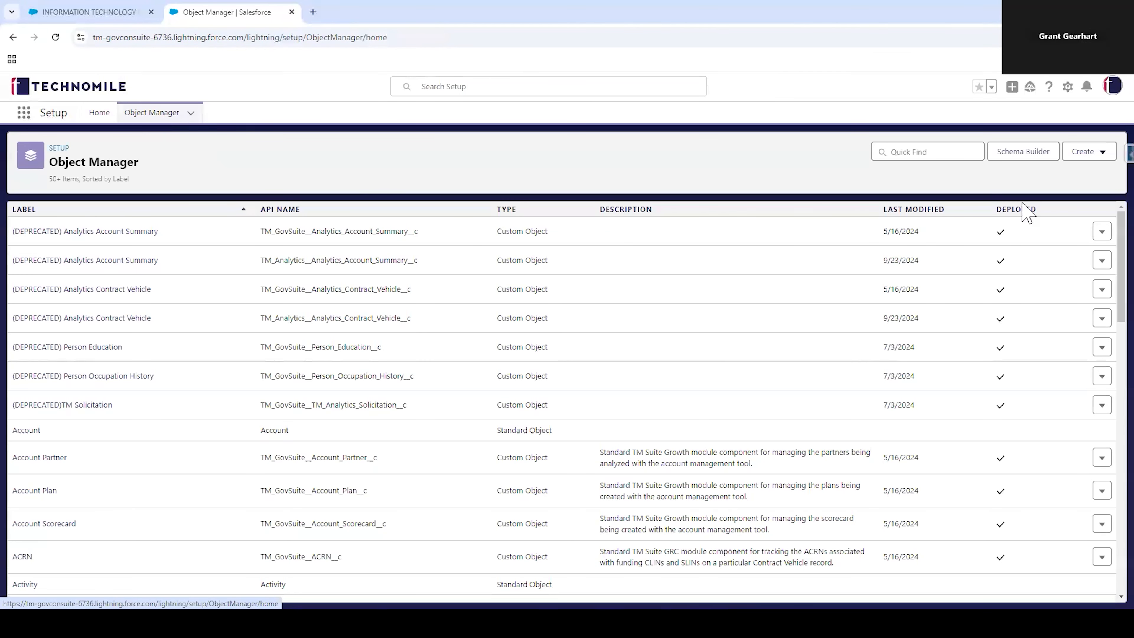
click(903, 151)
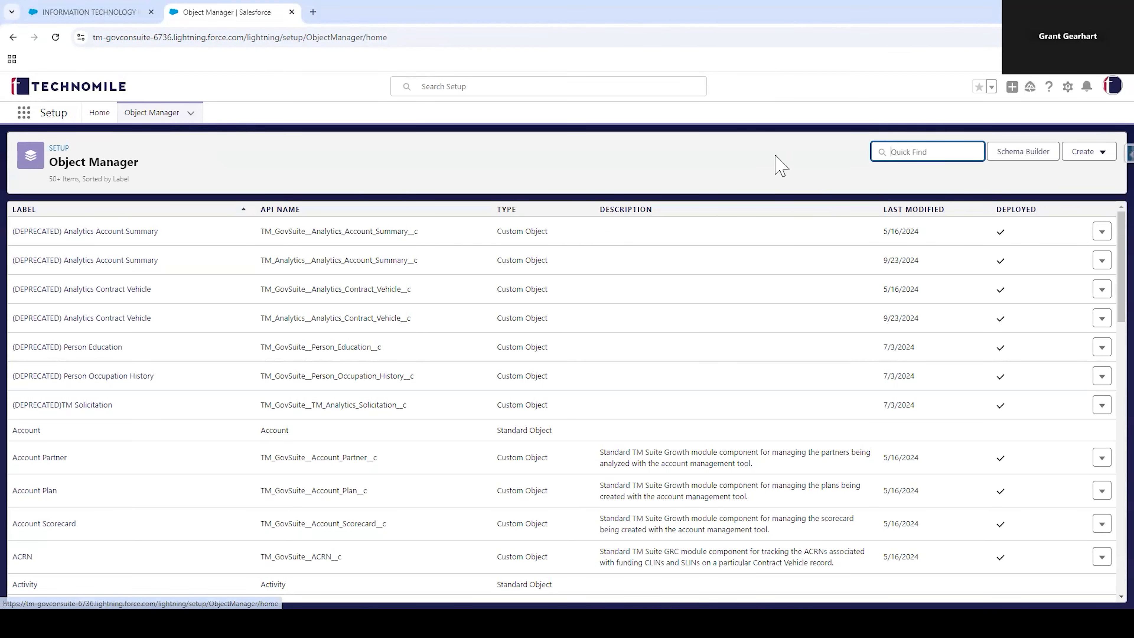
text(growth)
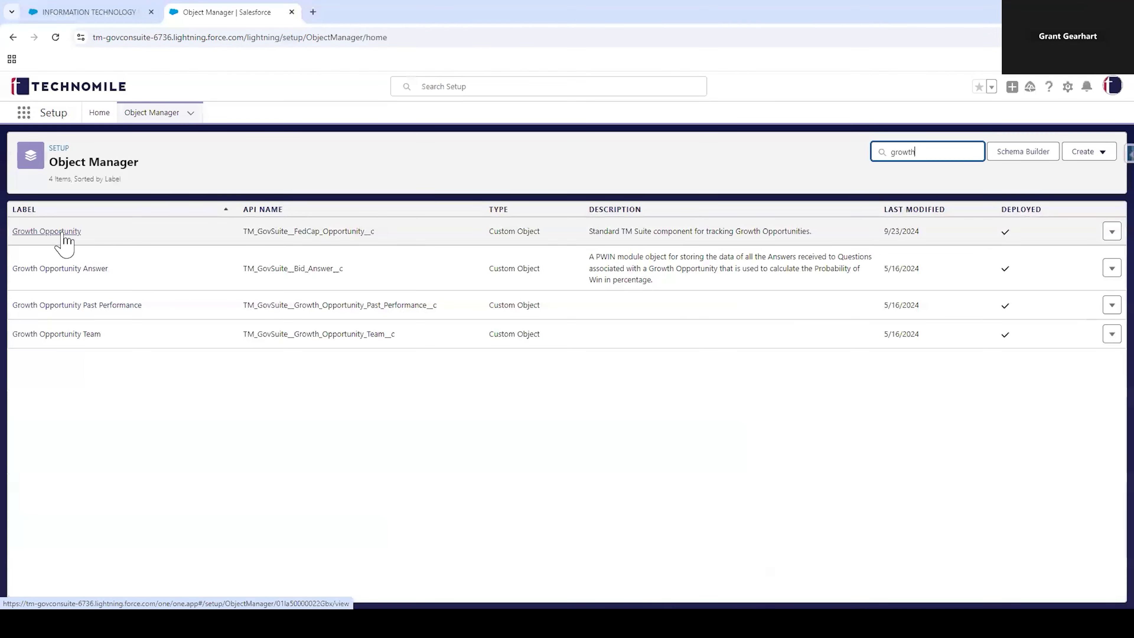
click(65, 242)
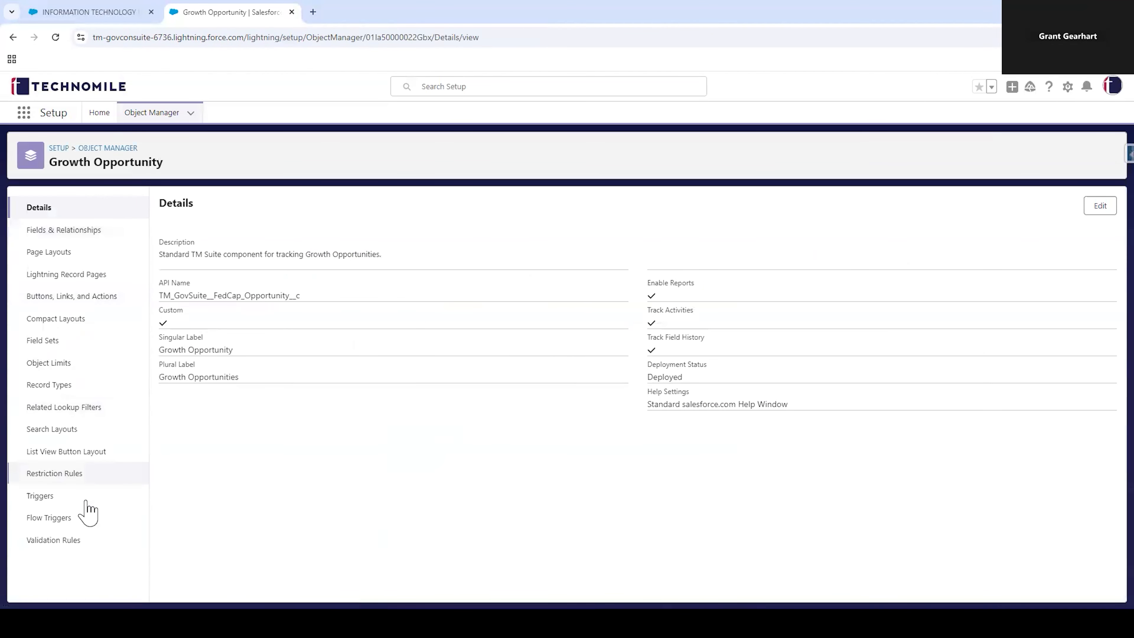
click(38, 232)
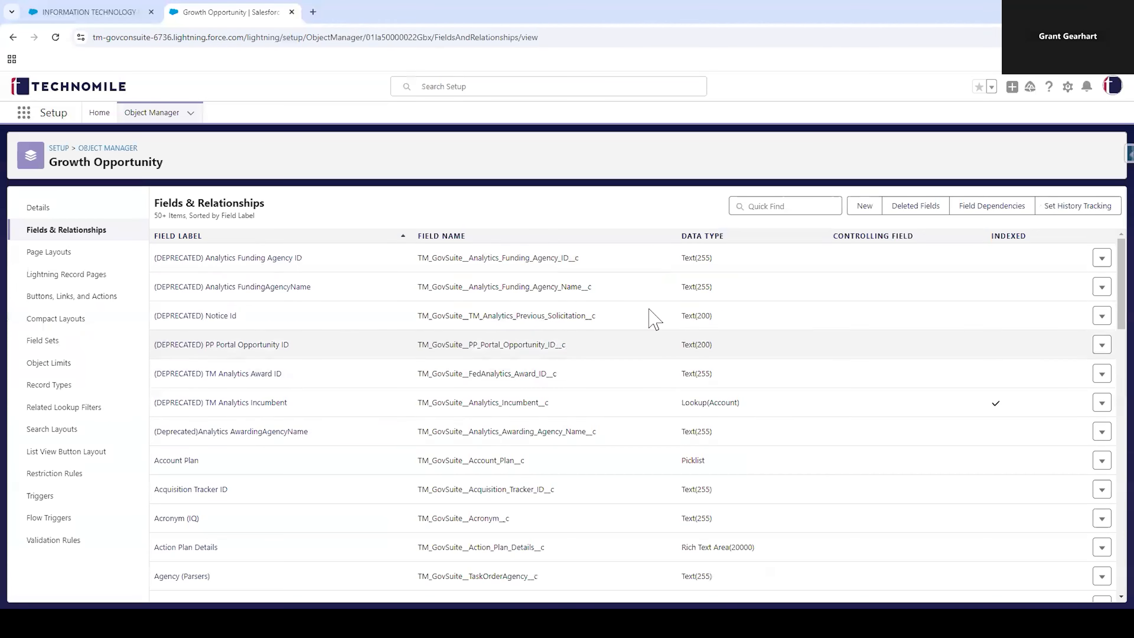
Step: Search the Growth Opportunity fields for "intern" and "revi" to check for an existing internal review field
click(790, 207)
text(intern)
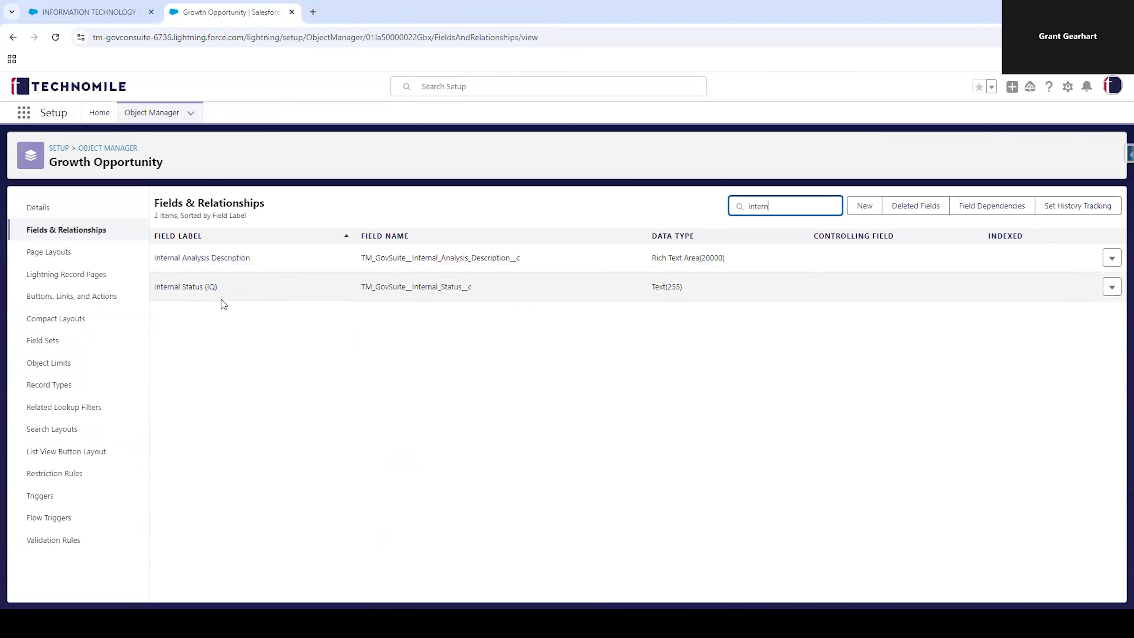
drag(790, 207, 703, 210)
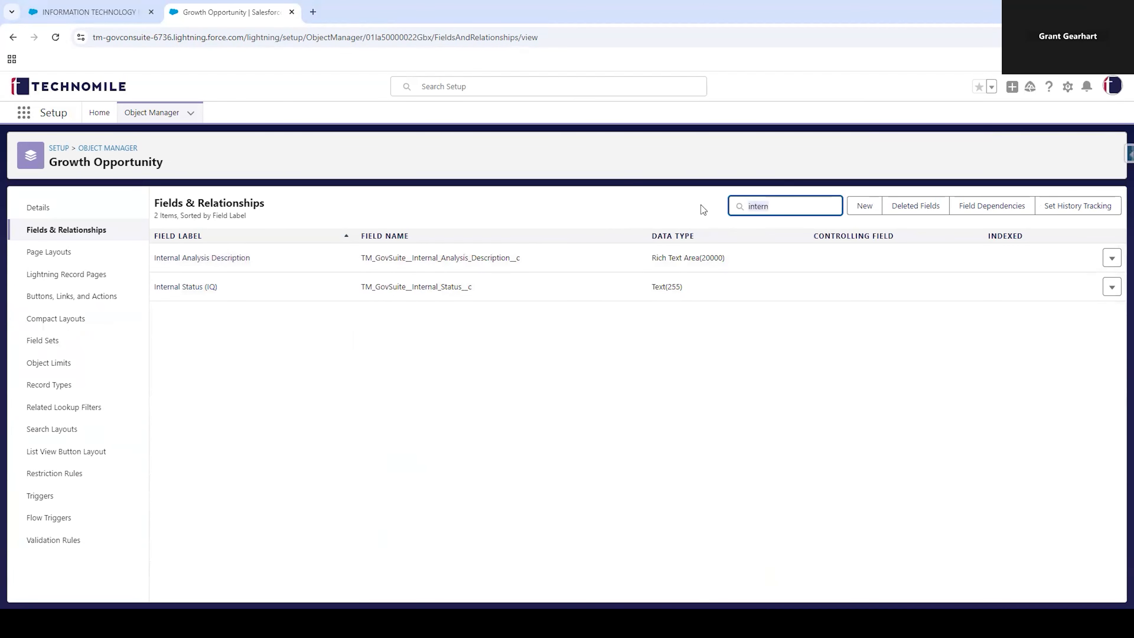
text(revi)
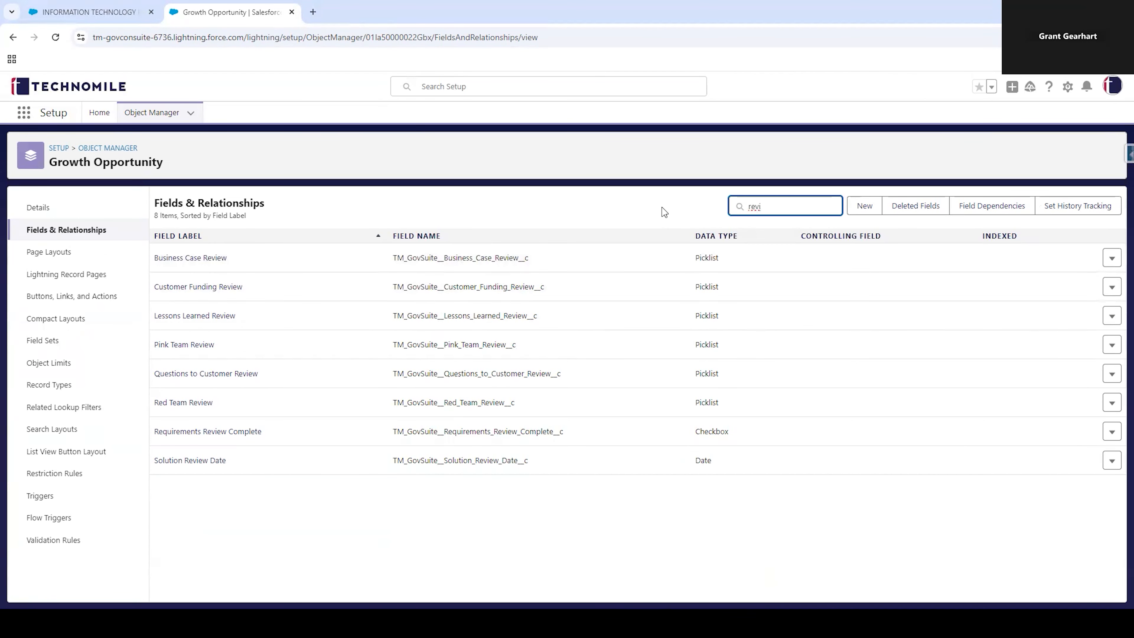
click(713, 224)
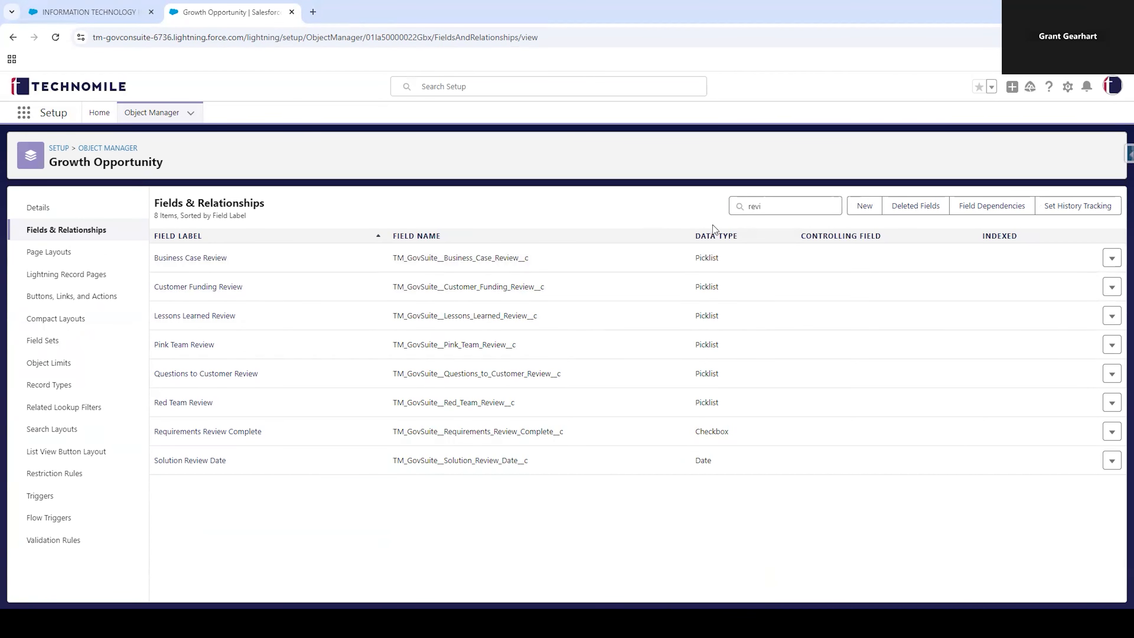
Step: Start a new custom field on the Growth Opportunity object with the Date data type
click(860, 211)
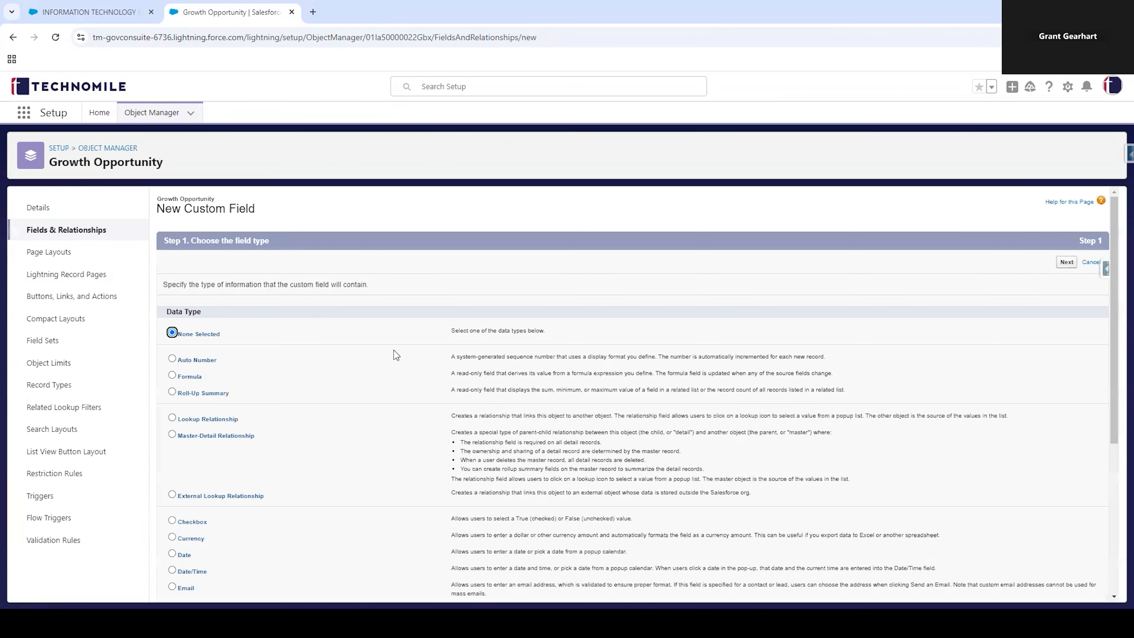
scroll(394, 357, down, 3)
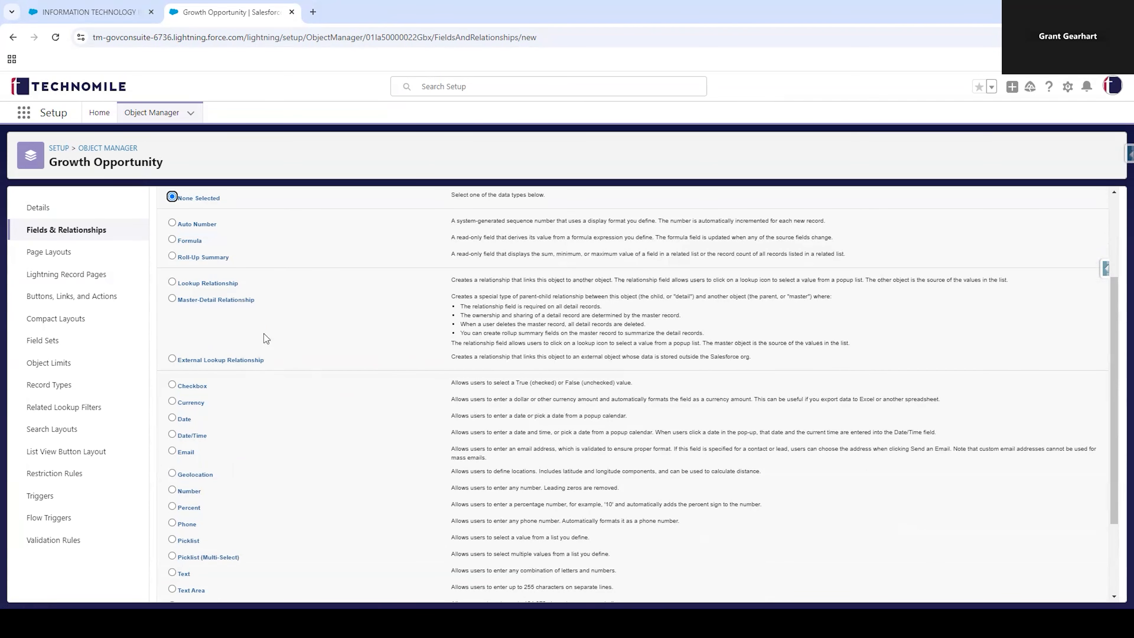
click(172, 419)
drag(1113, 483, 1113, 550)
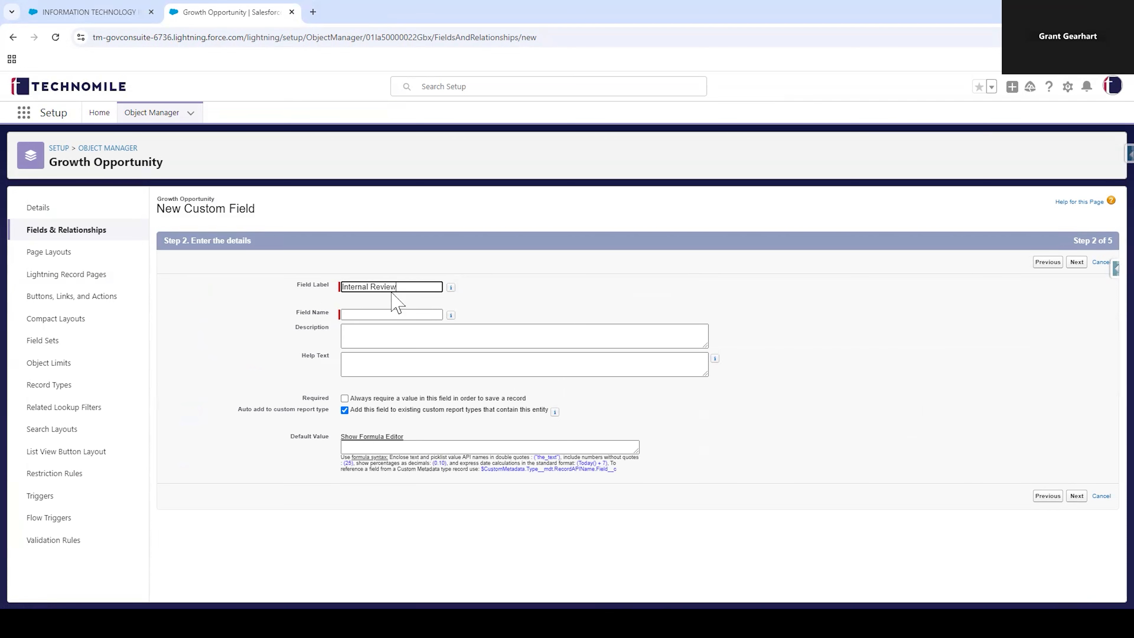
Step: Label the field Internal Review, describe it as storing the internal review date, and add help text to populate it when that date is known
click(388, 308)
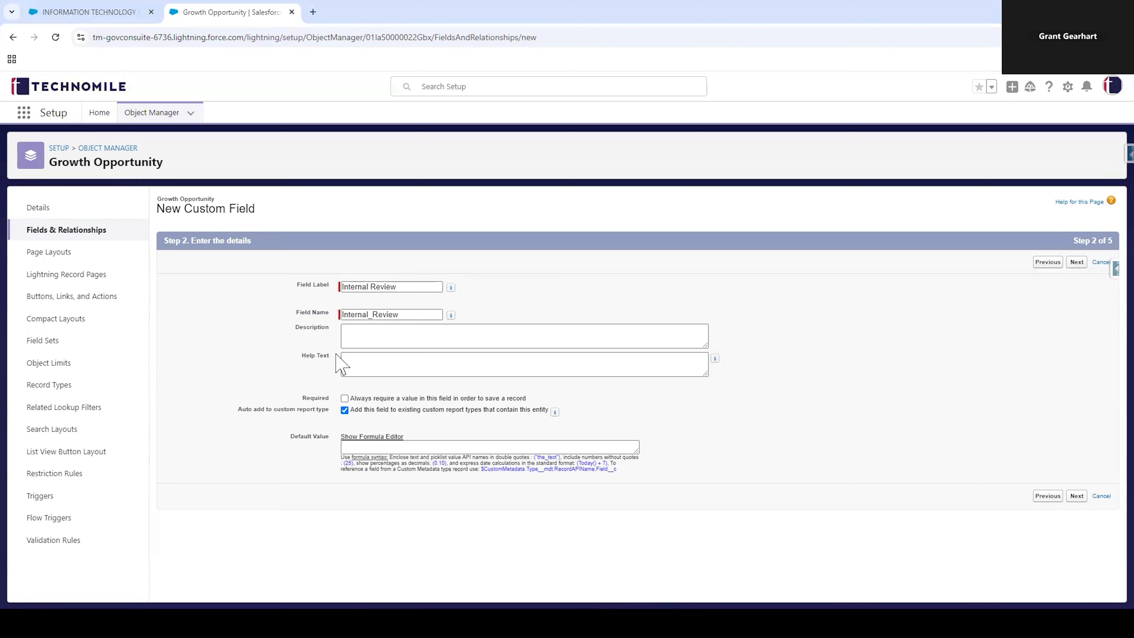
click(362, 338)
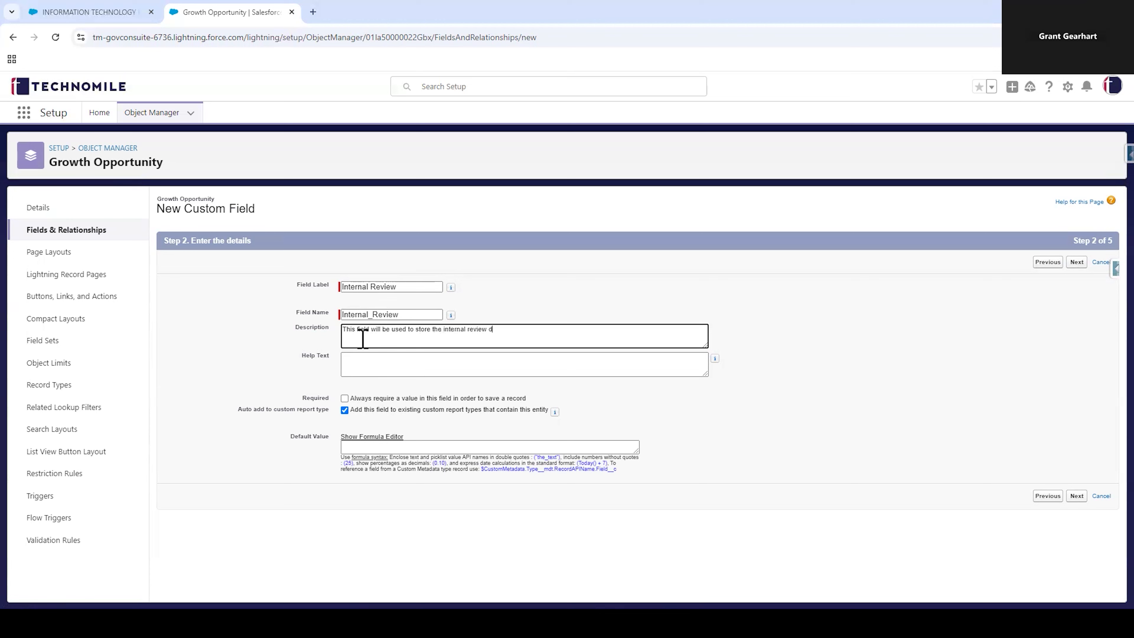
click(389, 370)
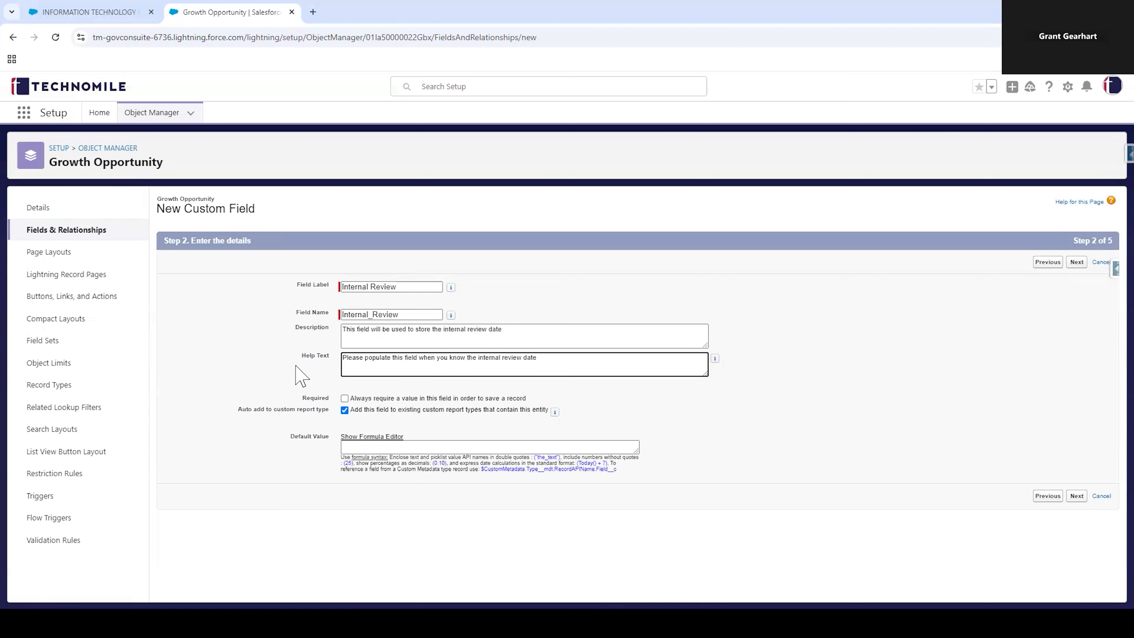
click(308, 406)
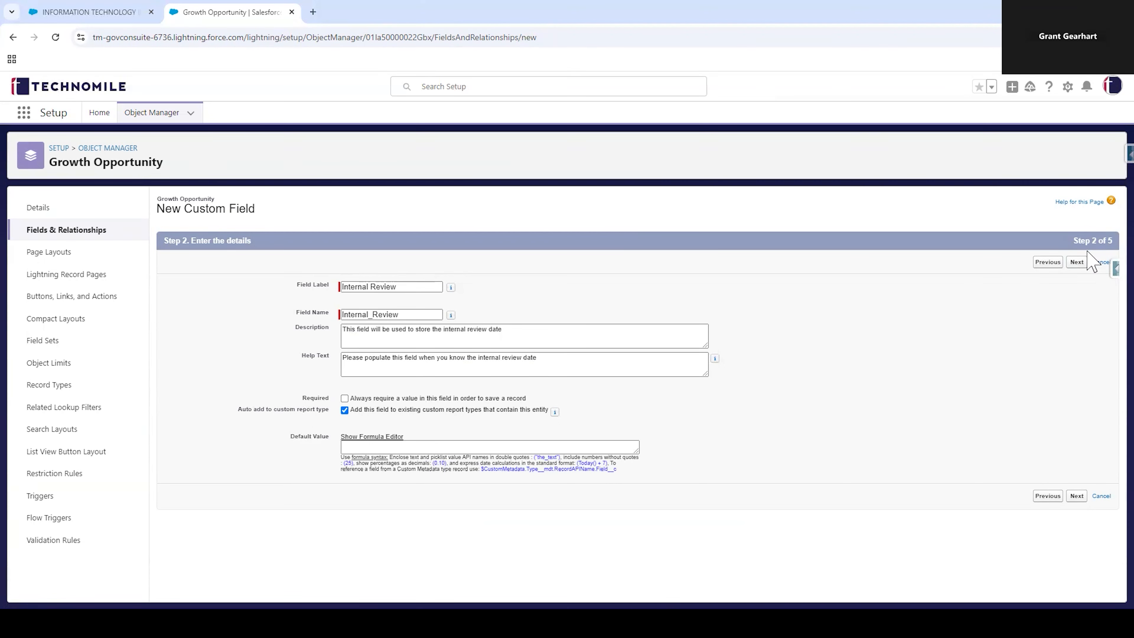
drag(637, 452, 657, 494)
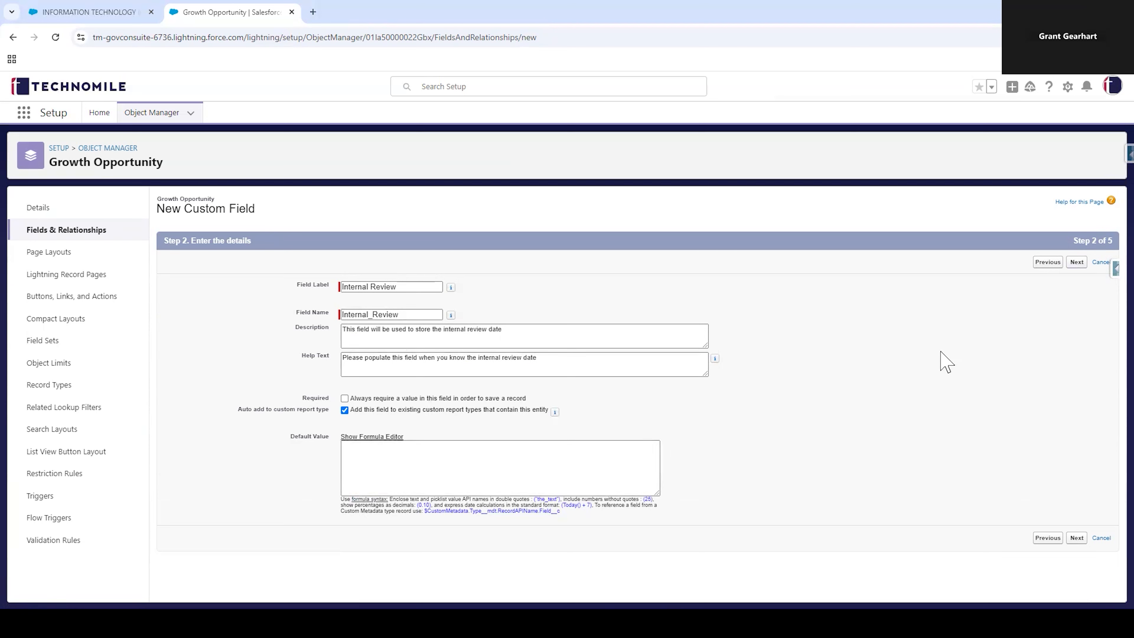
click(1077, 263)
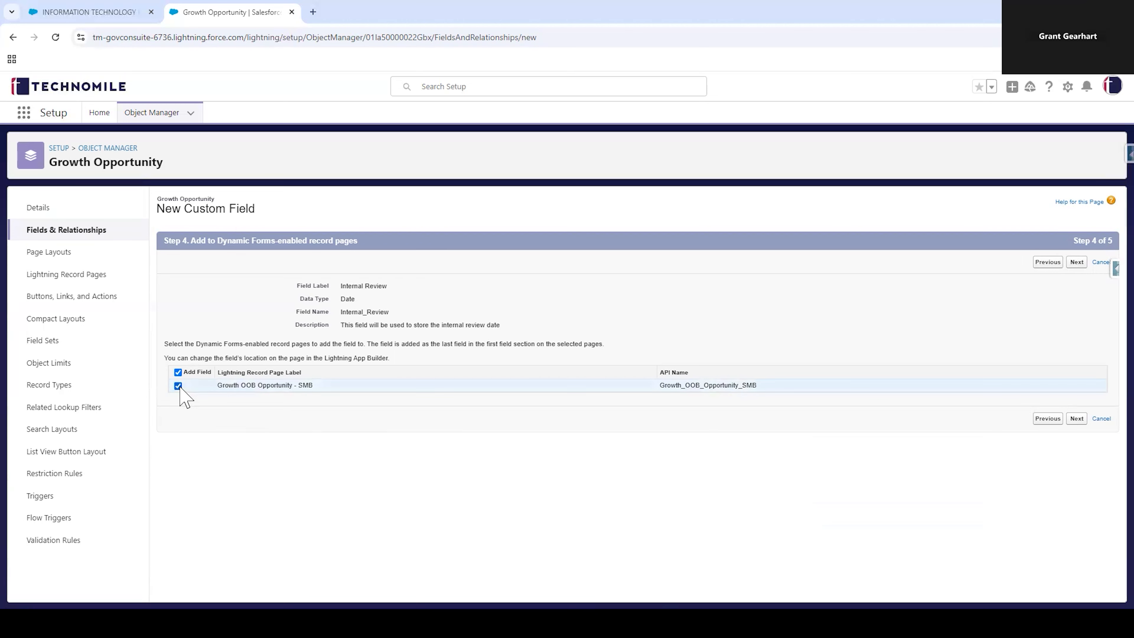
Step: Leave the Internal Review field off the Dynamic Forms record page and all page layouts, and save it
click(177, 373)
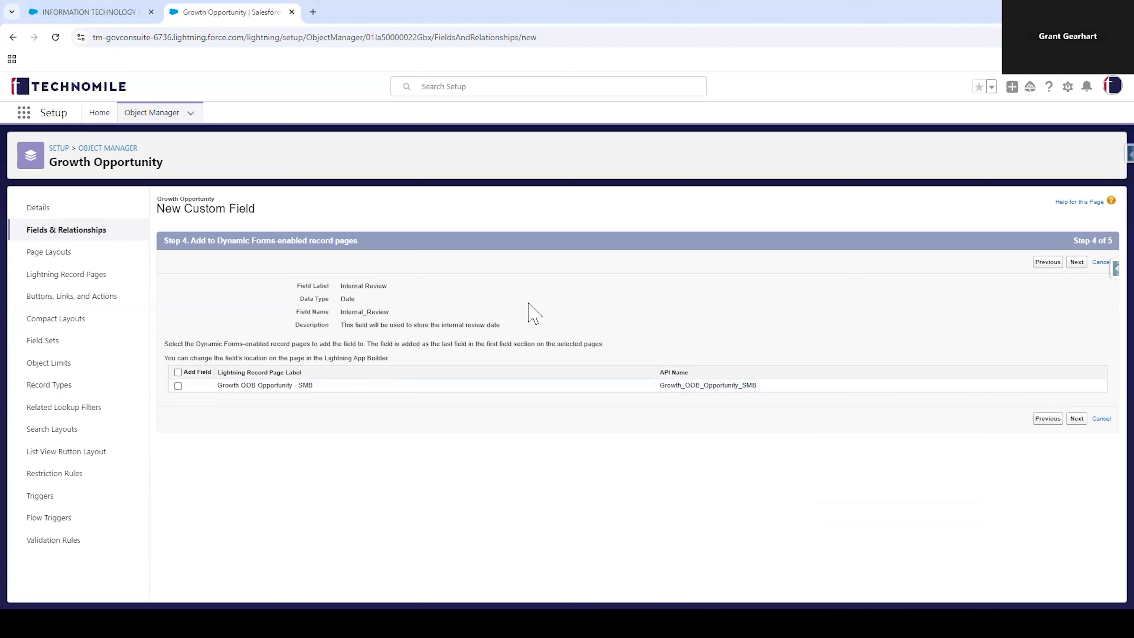
click(1076, 264)
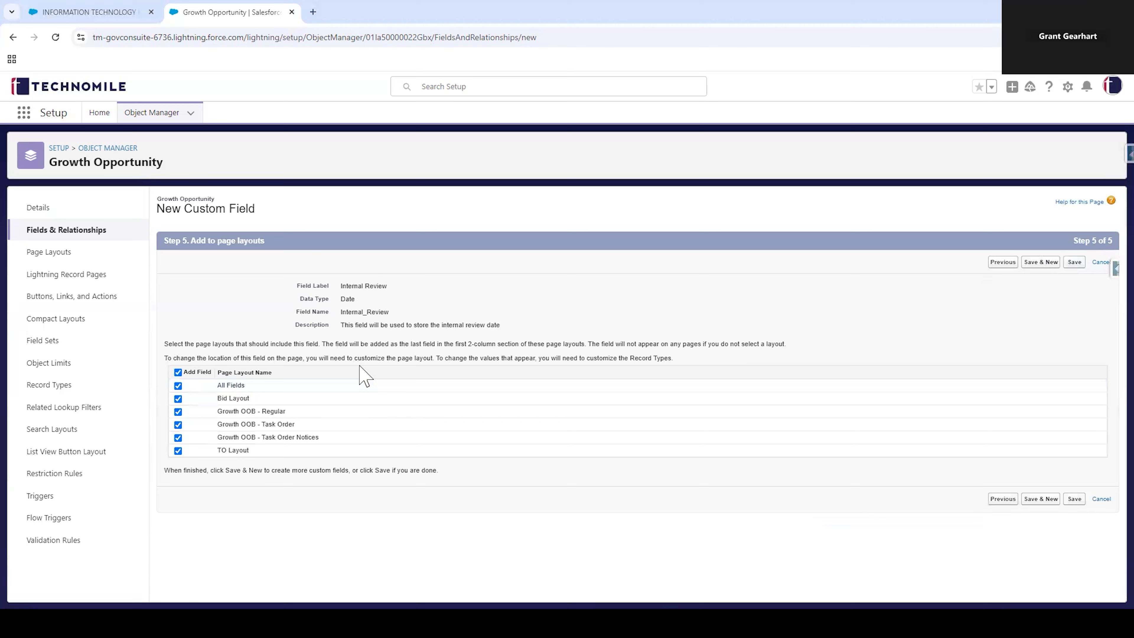
click(179, 373)
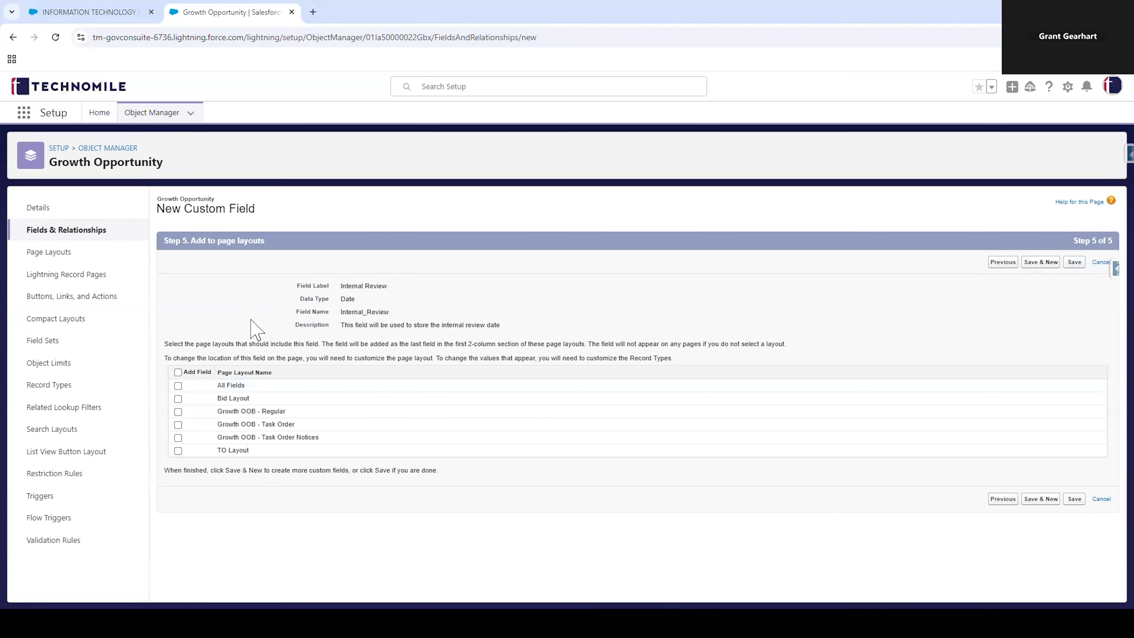
click(1074, 266)
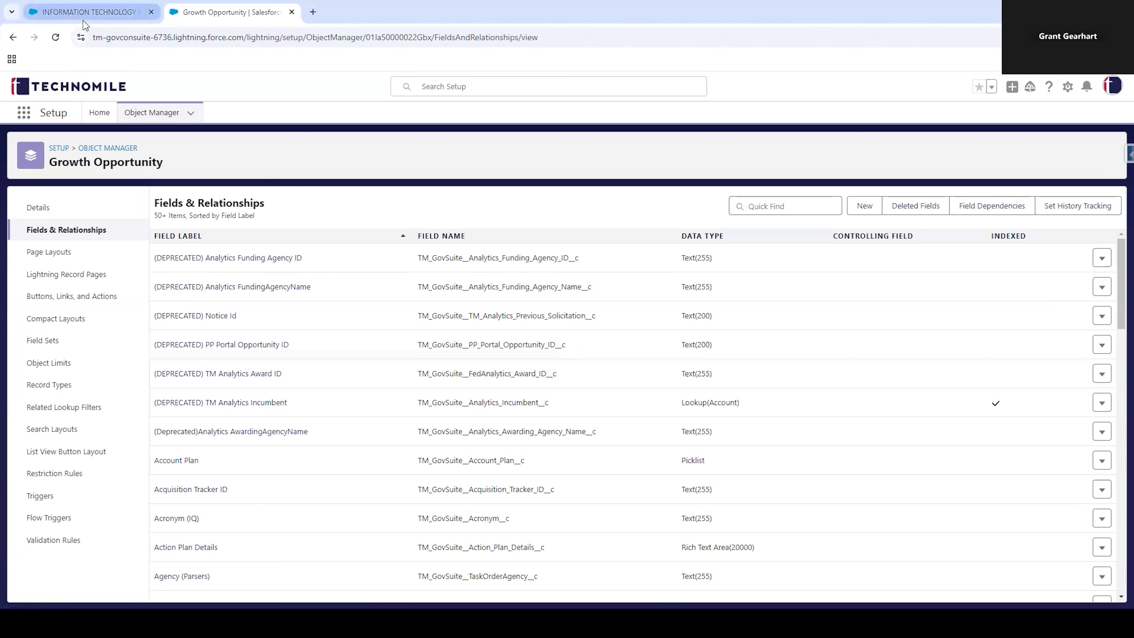
Step: Return to the Fort Hood growth opportunity record and open its record page for editing
mouse_move(85, 25)
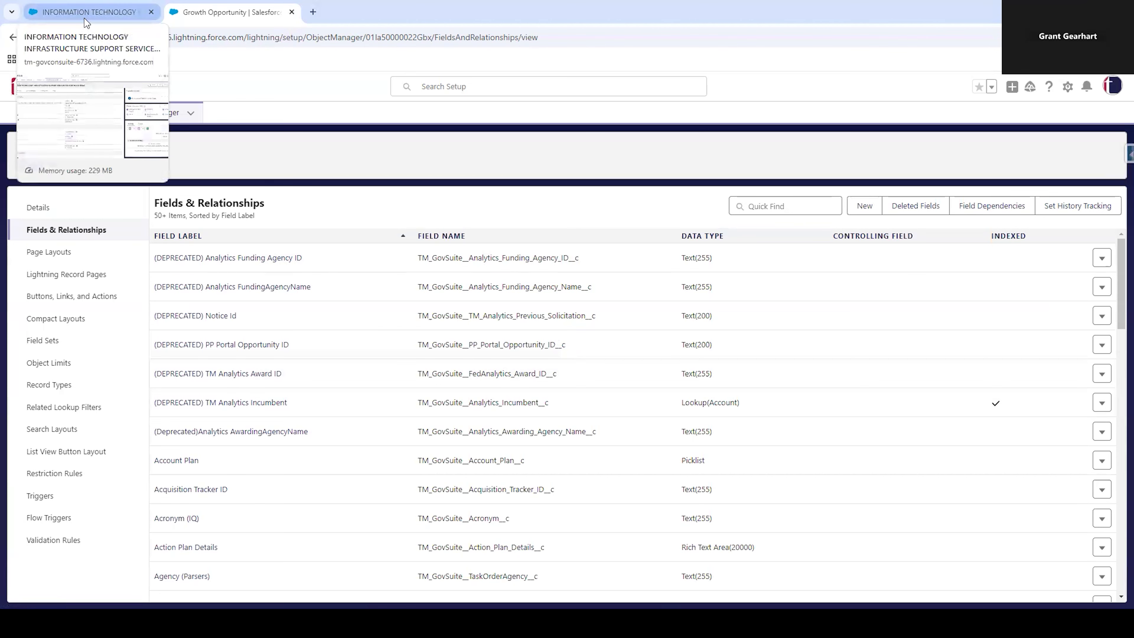
click(86, 23)
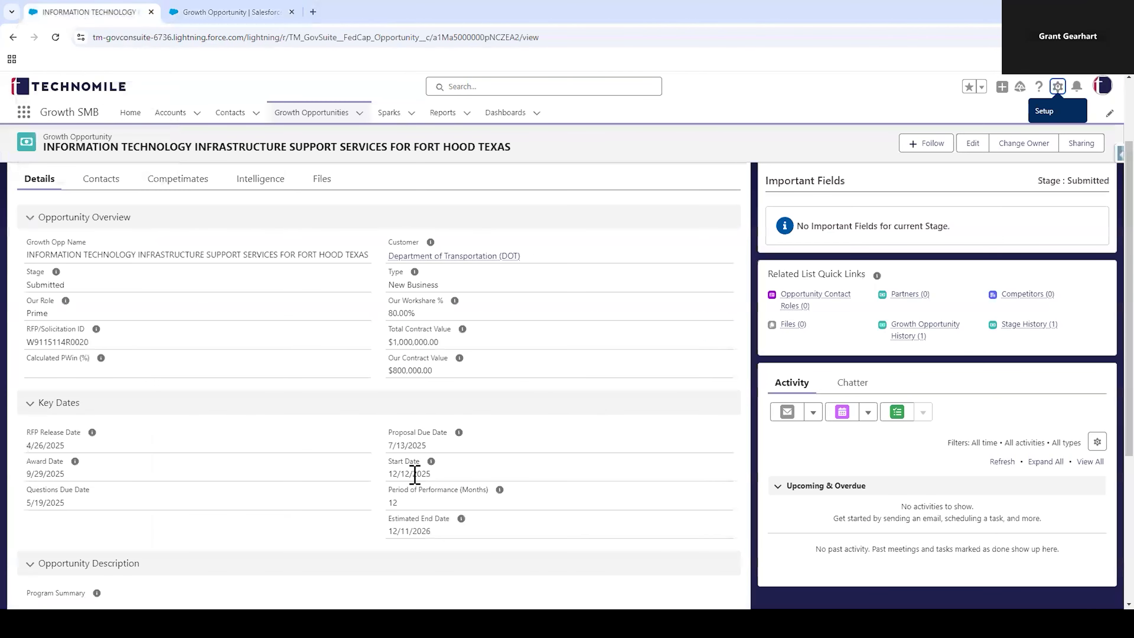
scroll(298, 382, down, 3)
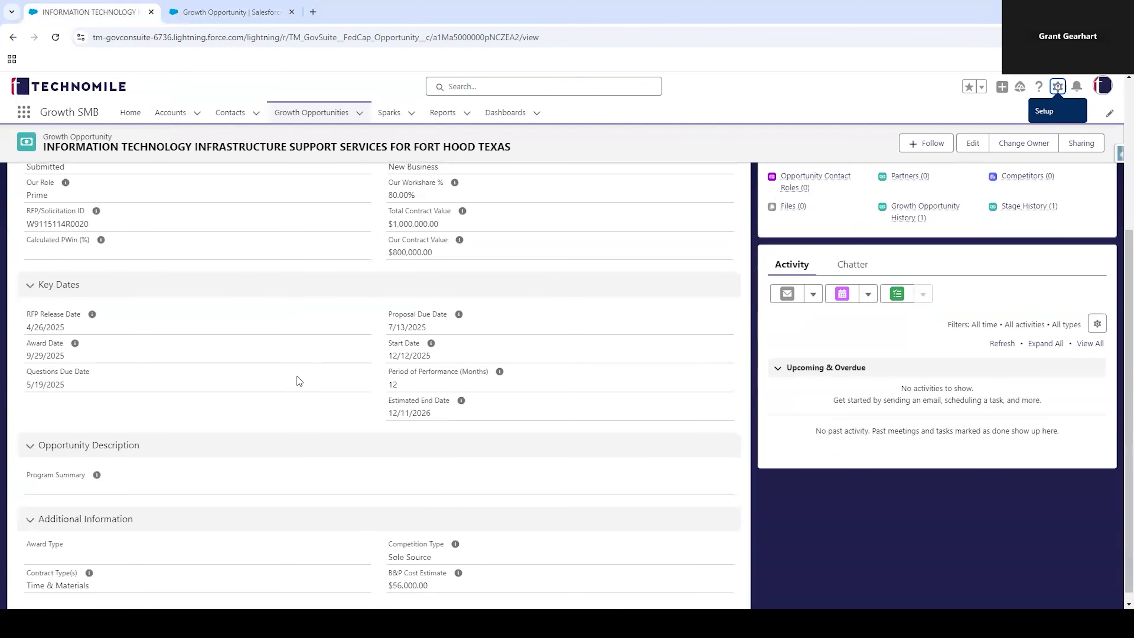
scroll(313, 374, up, 5)
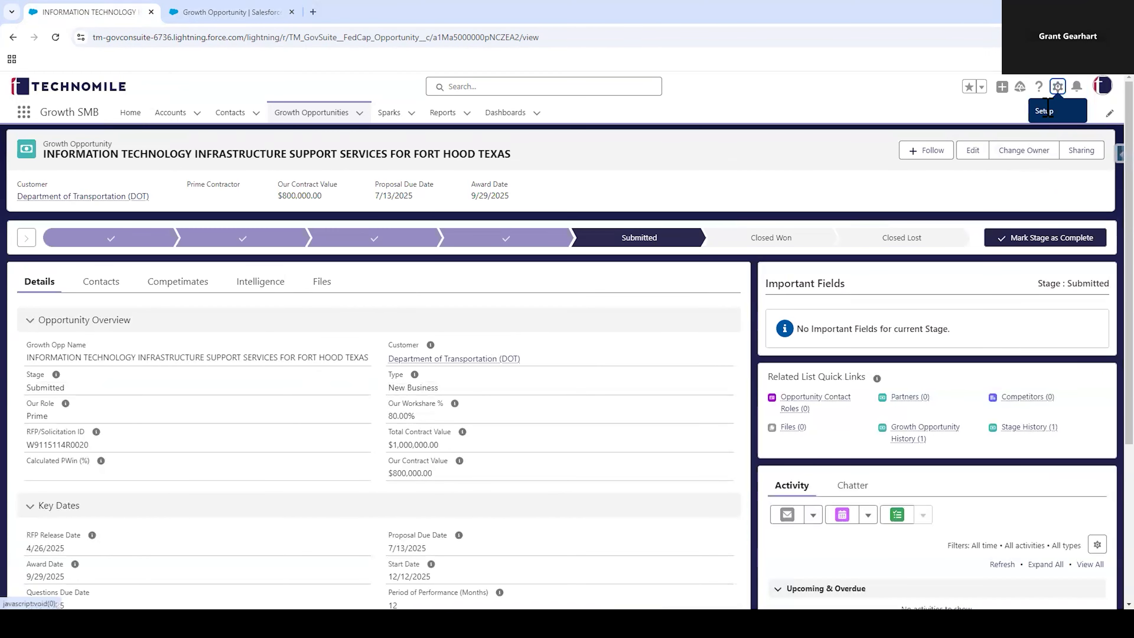
click(1057, 89)
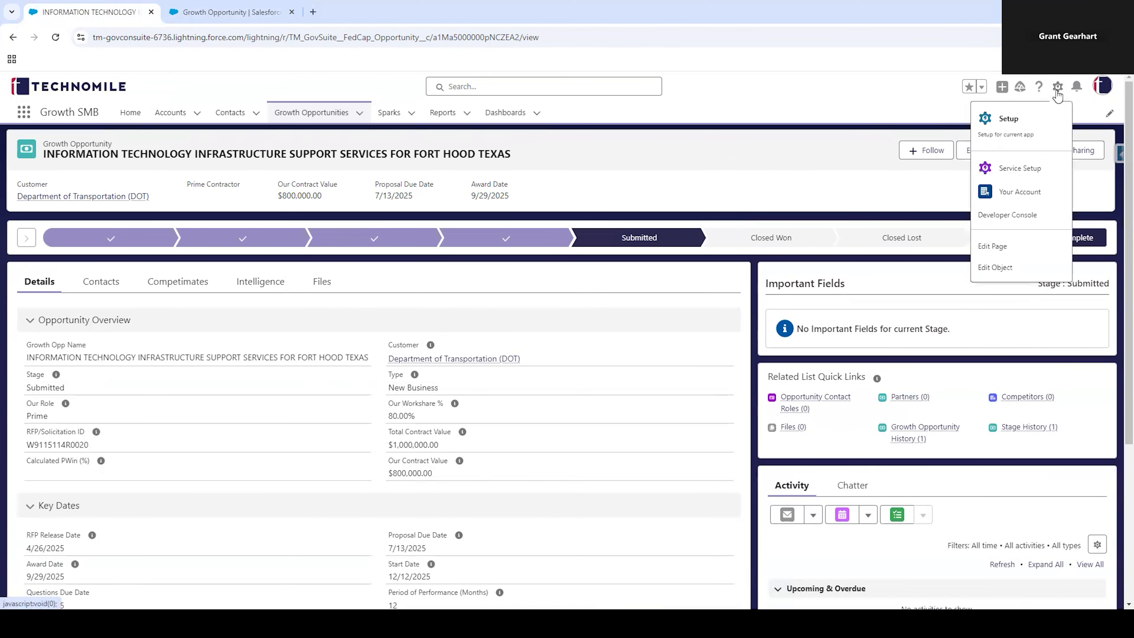
click(995, 252)
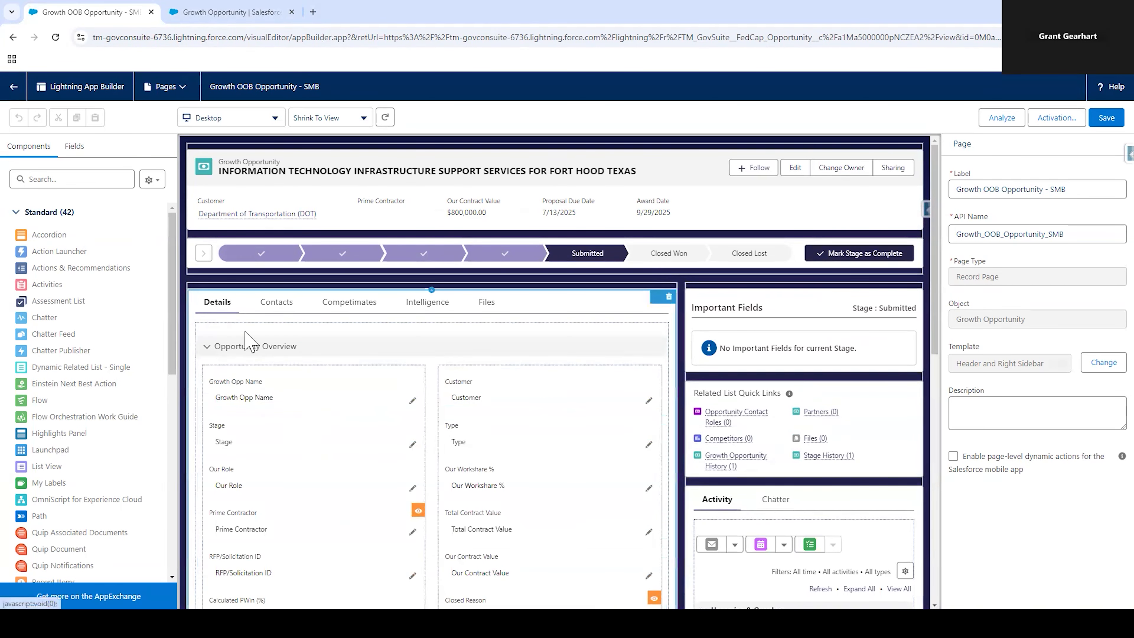
Step: Find the Internal Review field by searching for "intern" and place it below Questions Due Date in the Key Dates section
scroll(278, 362, down, 1)
scroll(278, 362, down, 2)
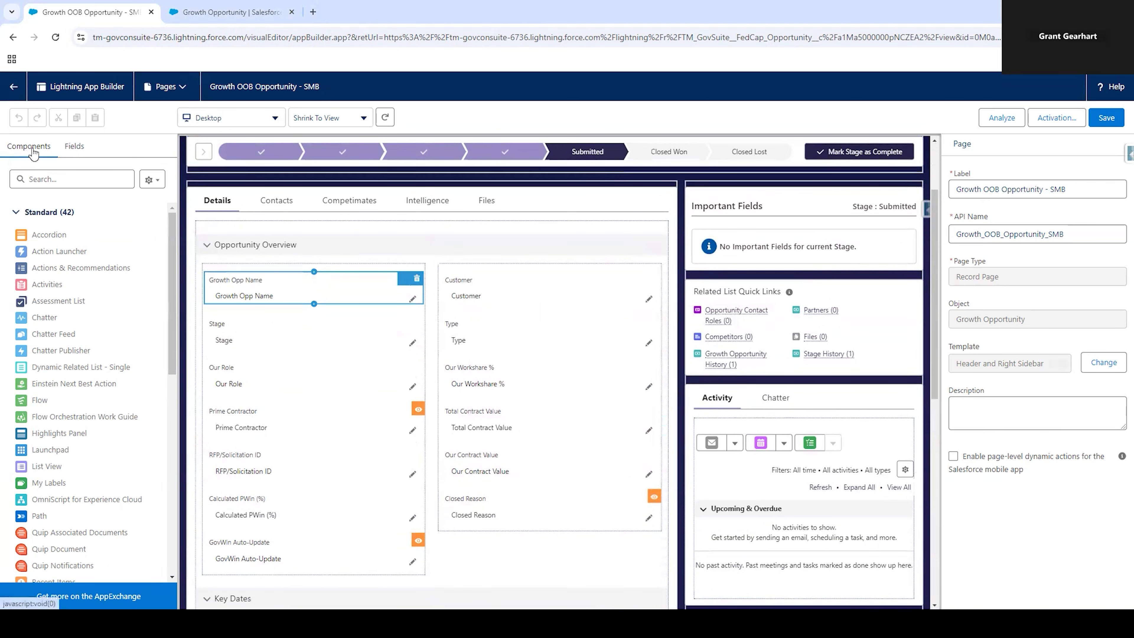
click(74, 154)
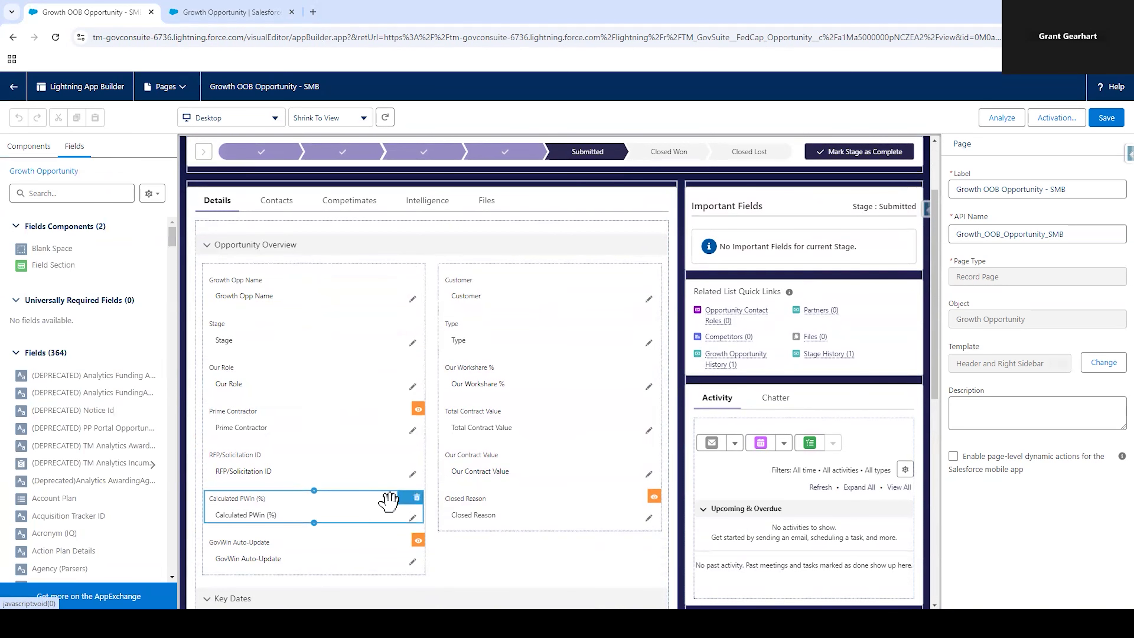
scroll(389, 501, down, 5)
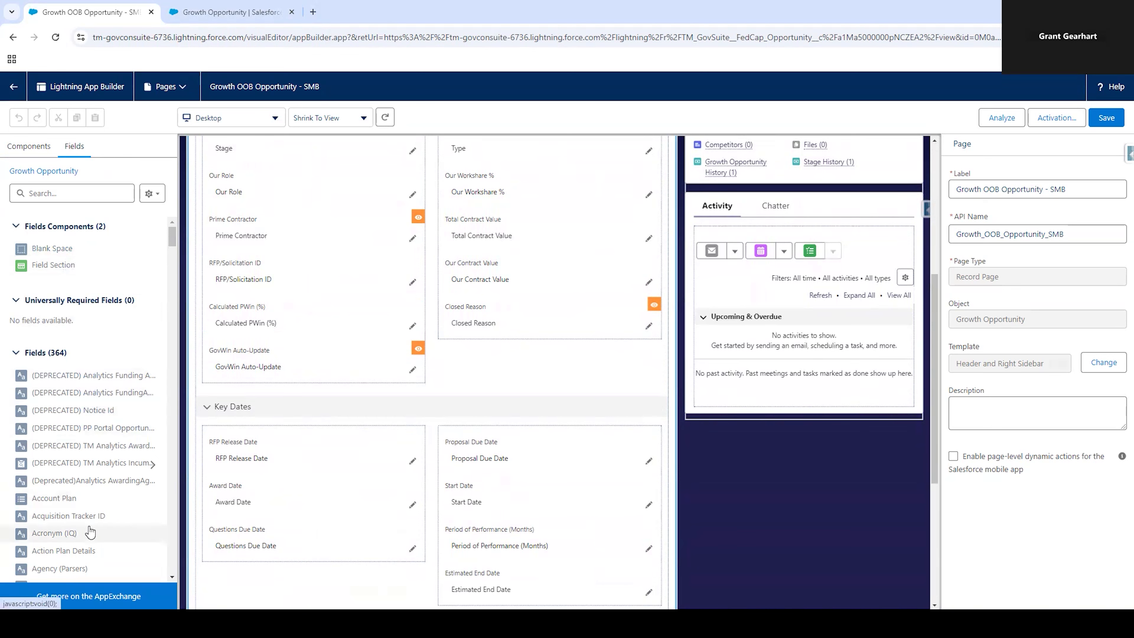
click(79, 196)
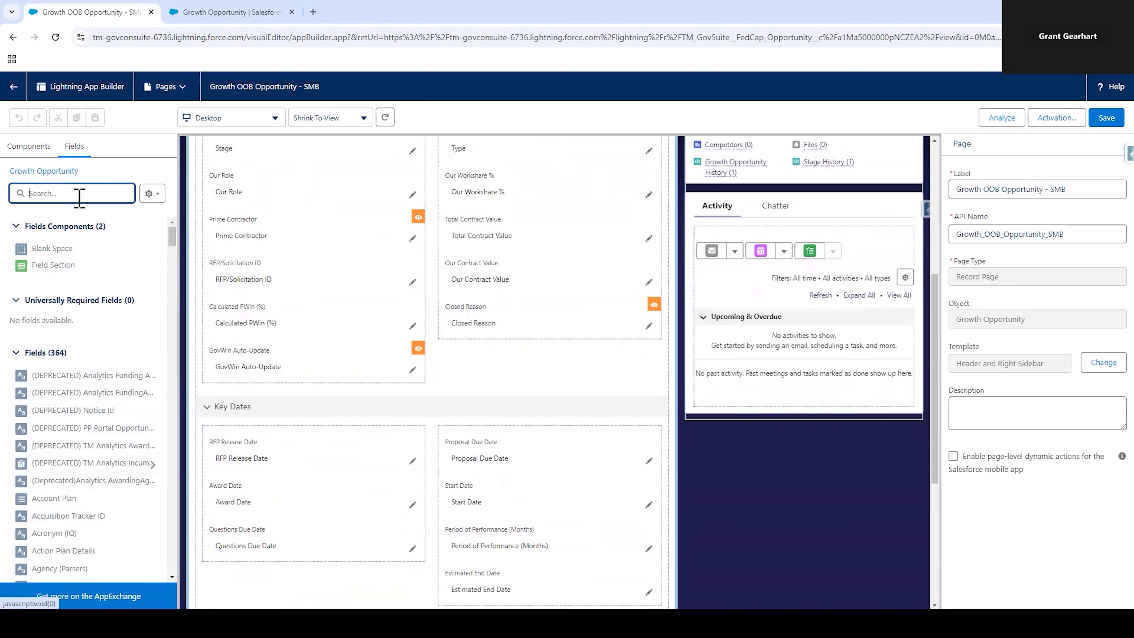
text(intern)
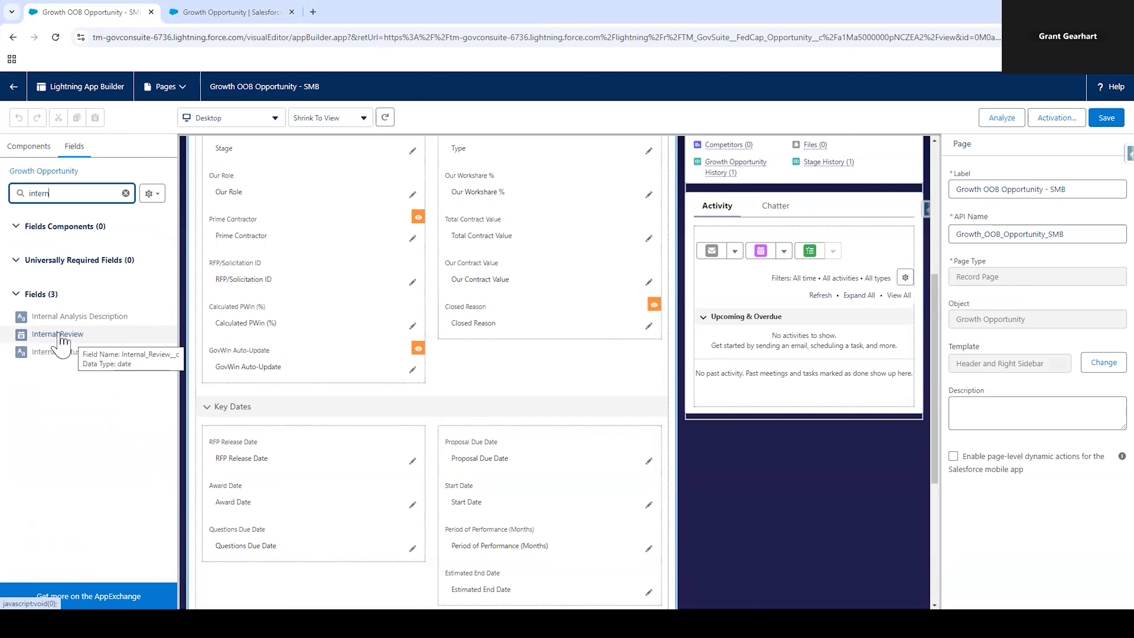
scroll(319, 437, down, 3)
drag(72, 333, 307, 420)
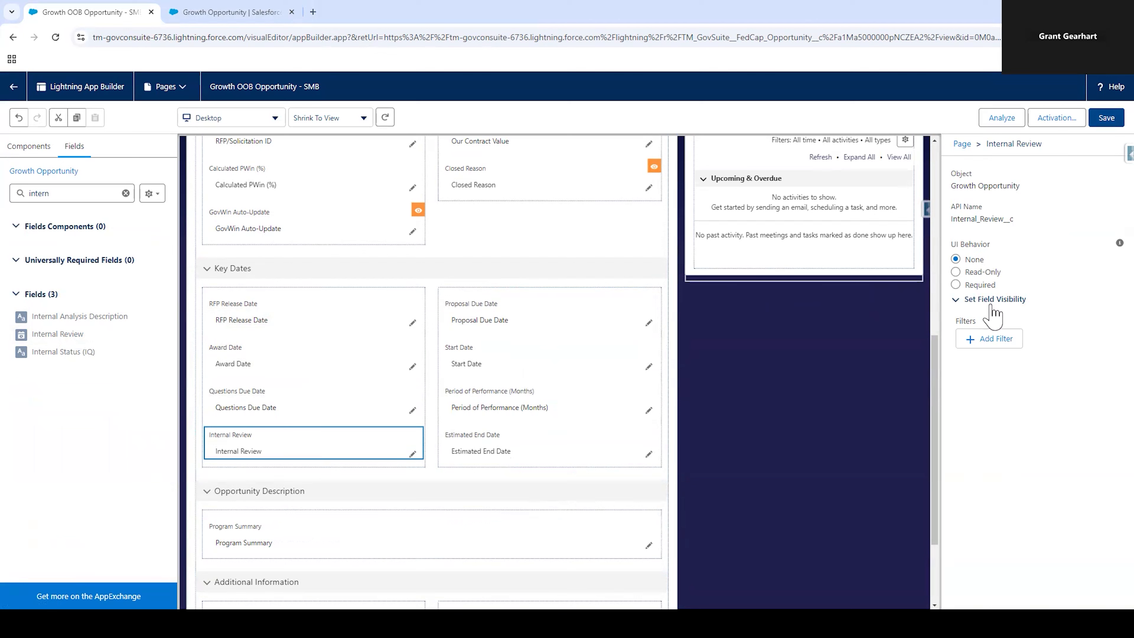
mouse_move(764, 623)
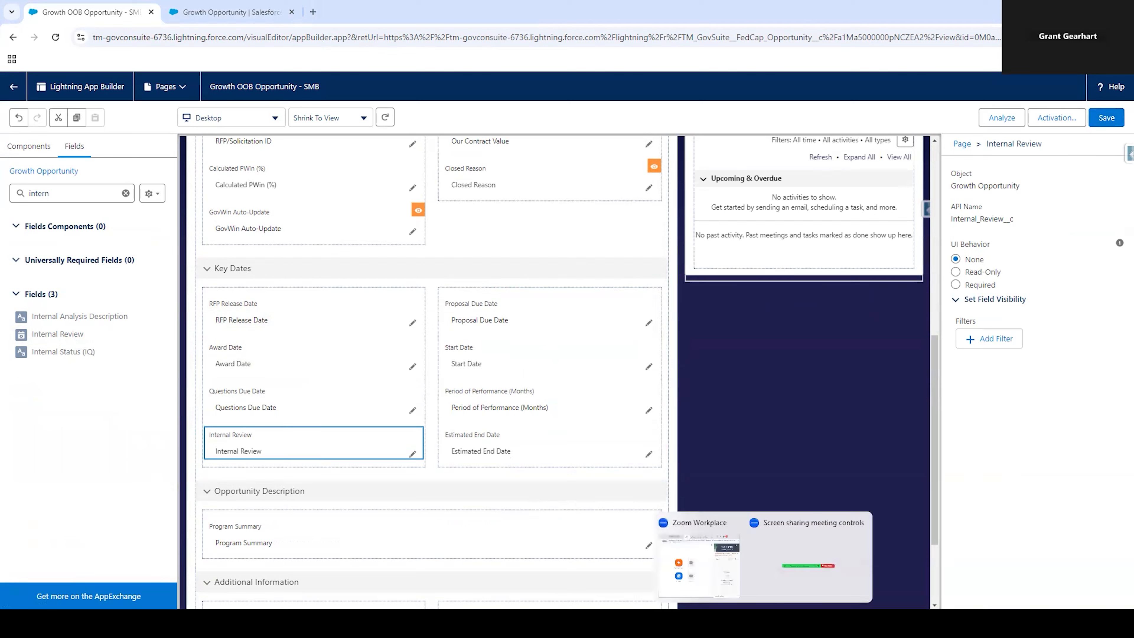
mouse_move(686, 623)
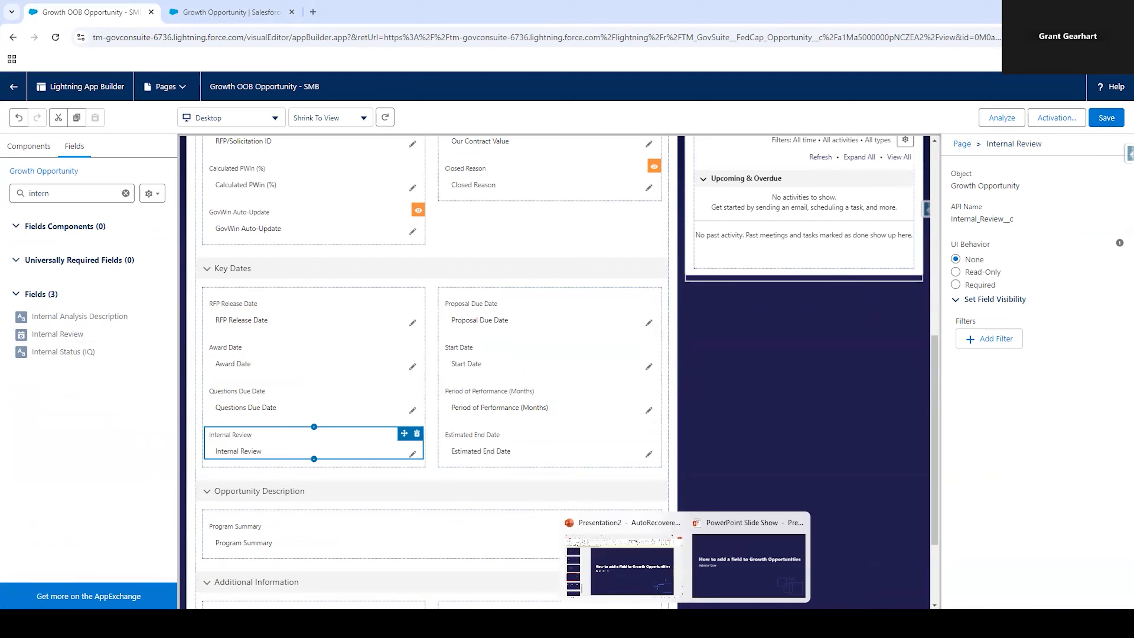
click(660, 569)
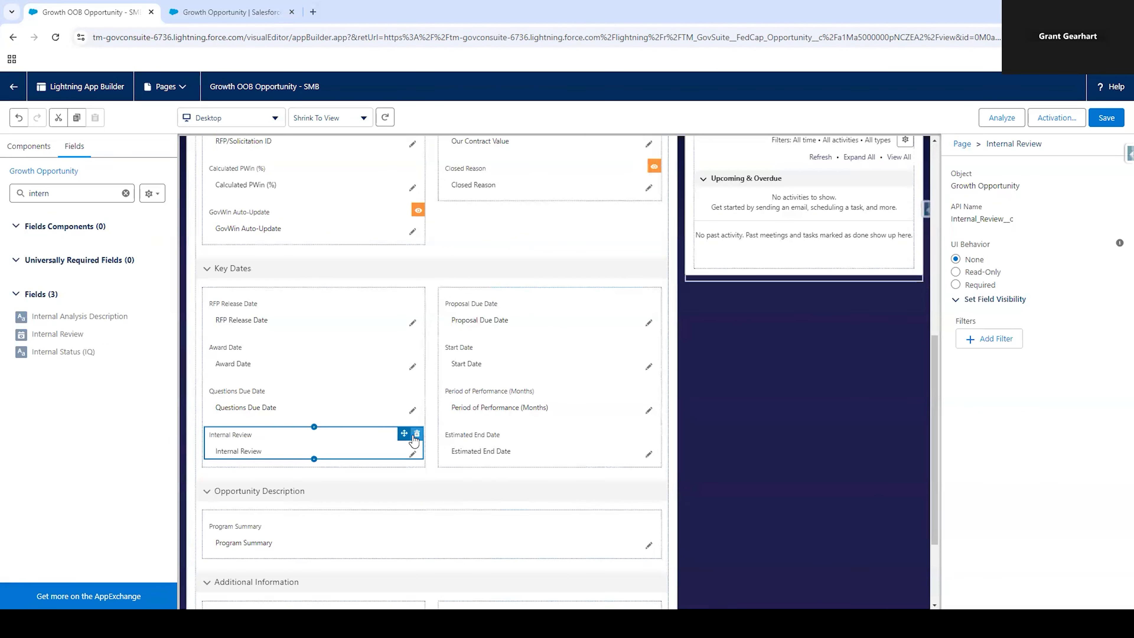
Step: Remove the Internal Review field from the Key Dates section and leave the record page editor
key(Delete)
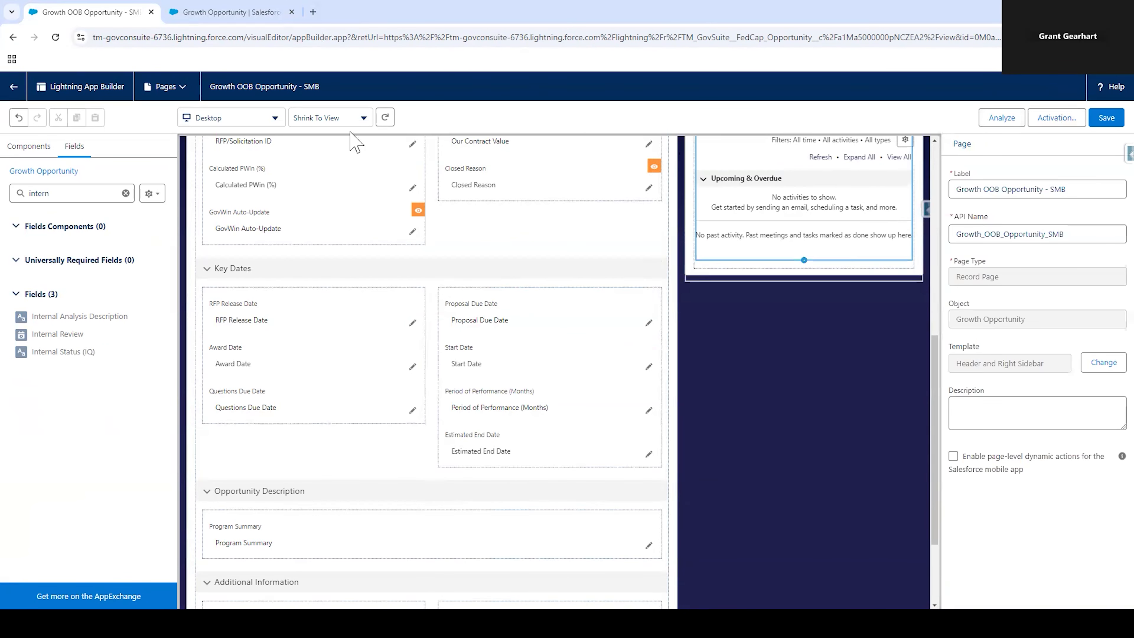
click(13, 86)
click(621, 112)
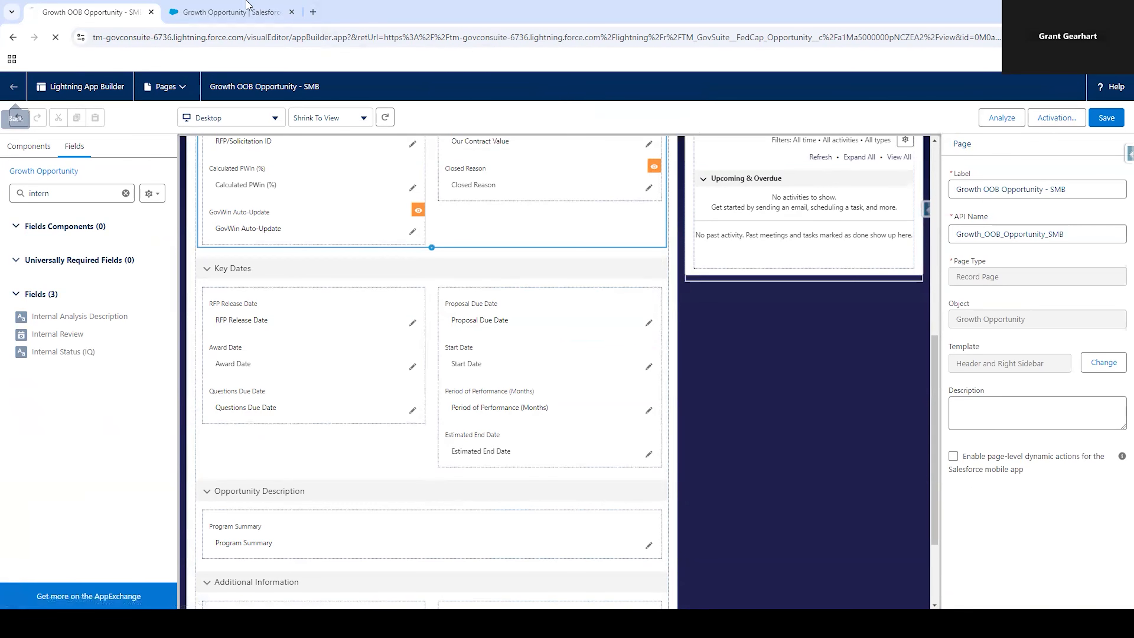
Step: Find the Internal Review custom field among the Growth Opportunity fields with "internal", delete it, and return to the opportunity record
click(808, 200)
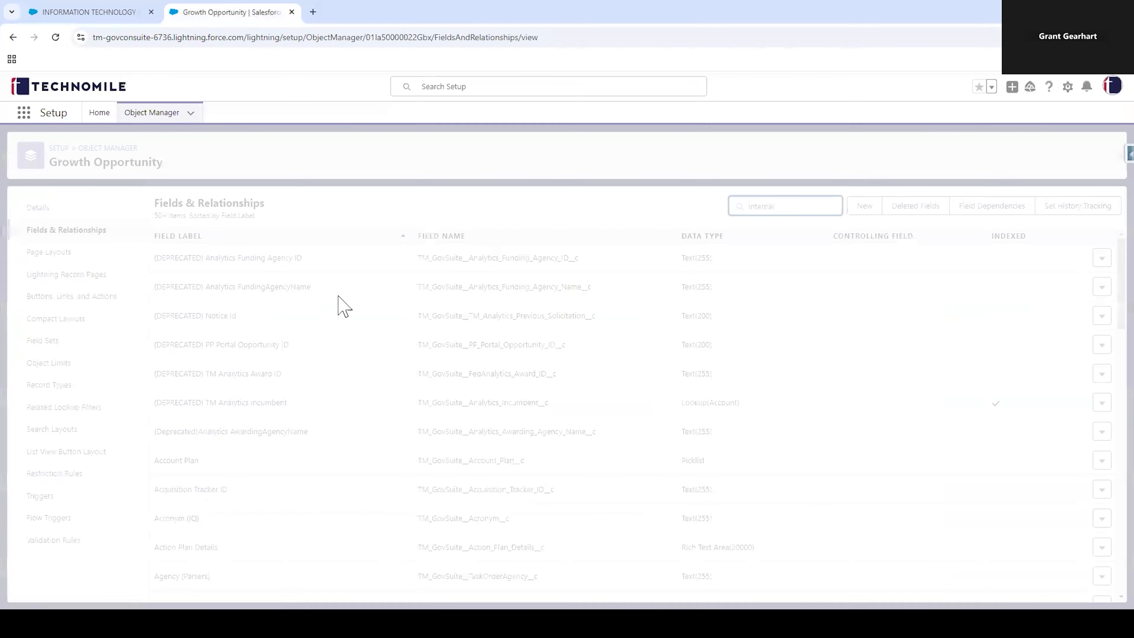
click(1112, 286)
click(1080, 336)
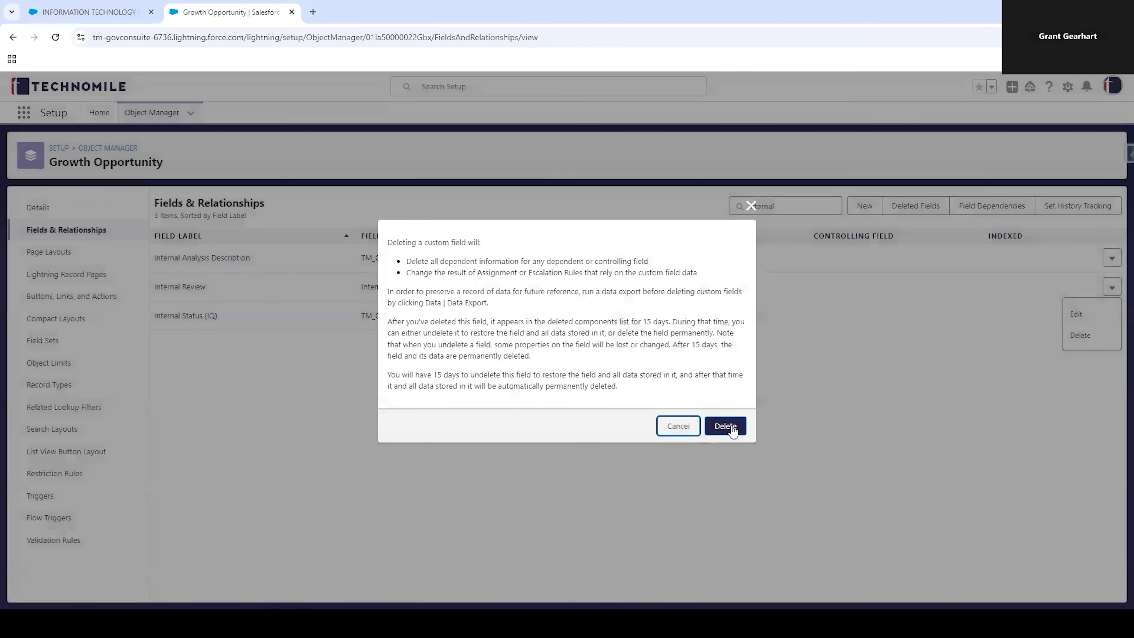
click(729, 427)
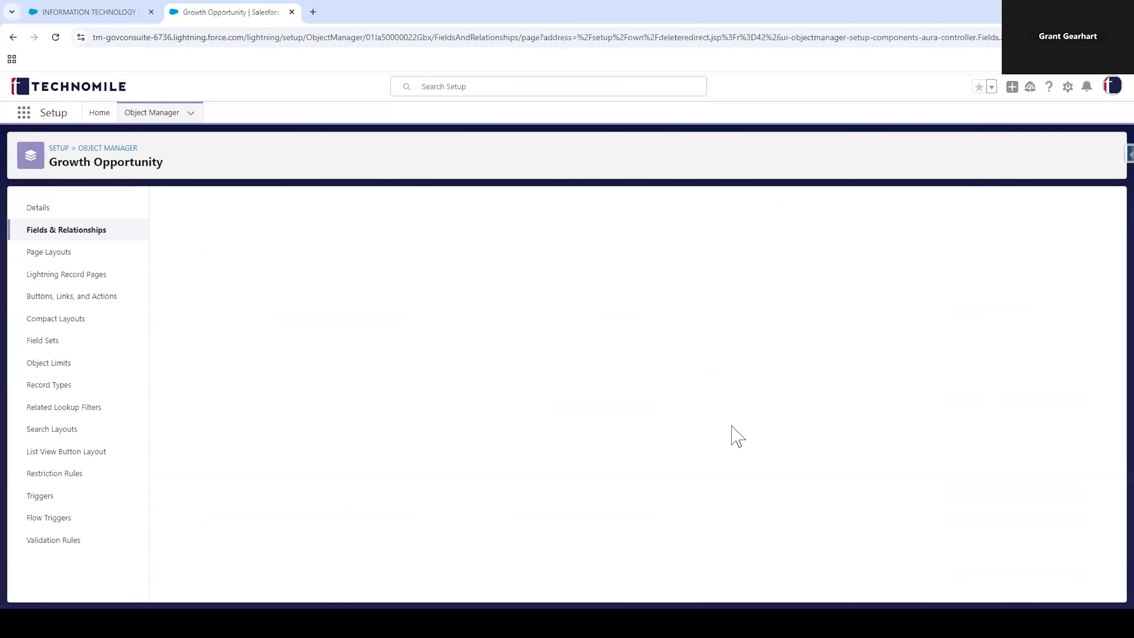
click(107, 12)
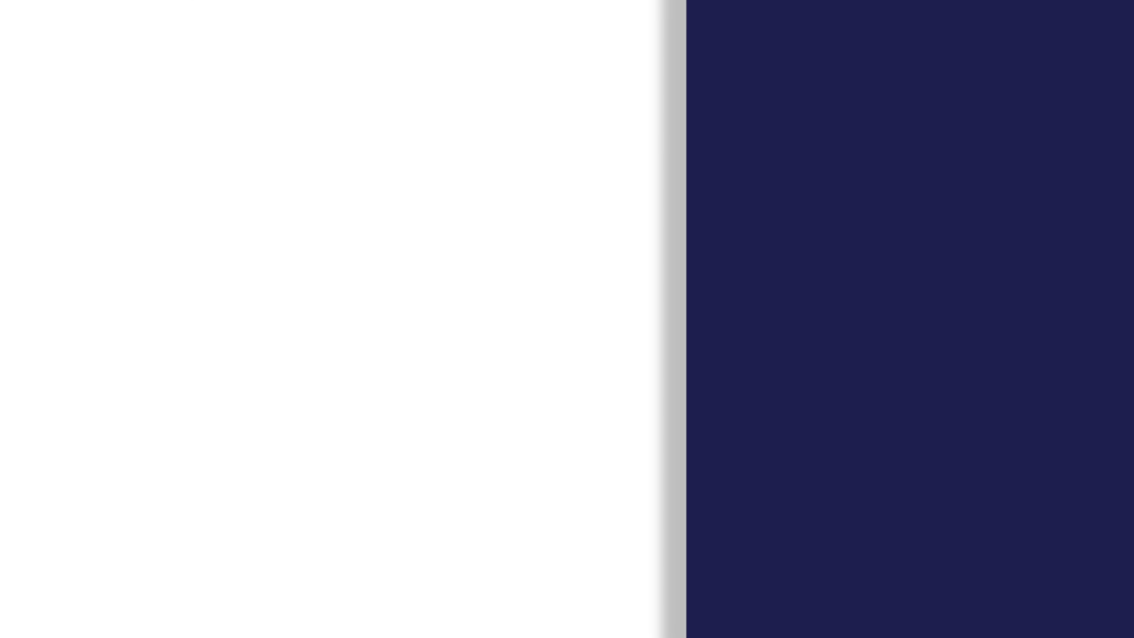